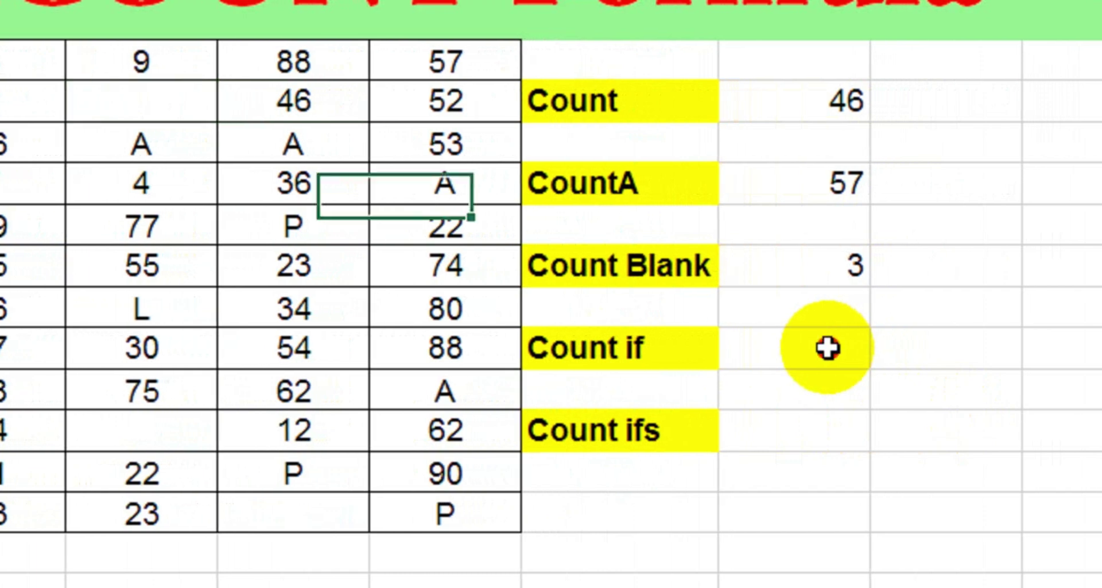
Enter the formula =countif(F5:J16,"P") in the cell beside the Count if label
left_click(844, 344)
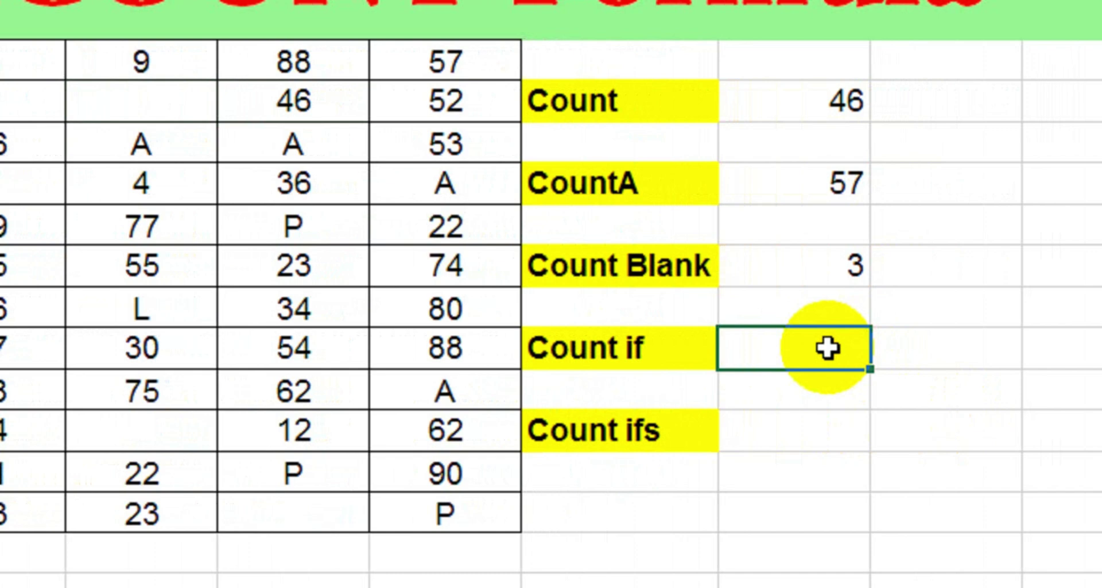
type("=")
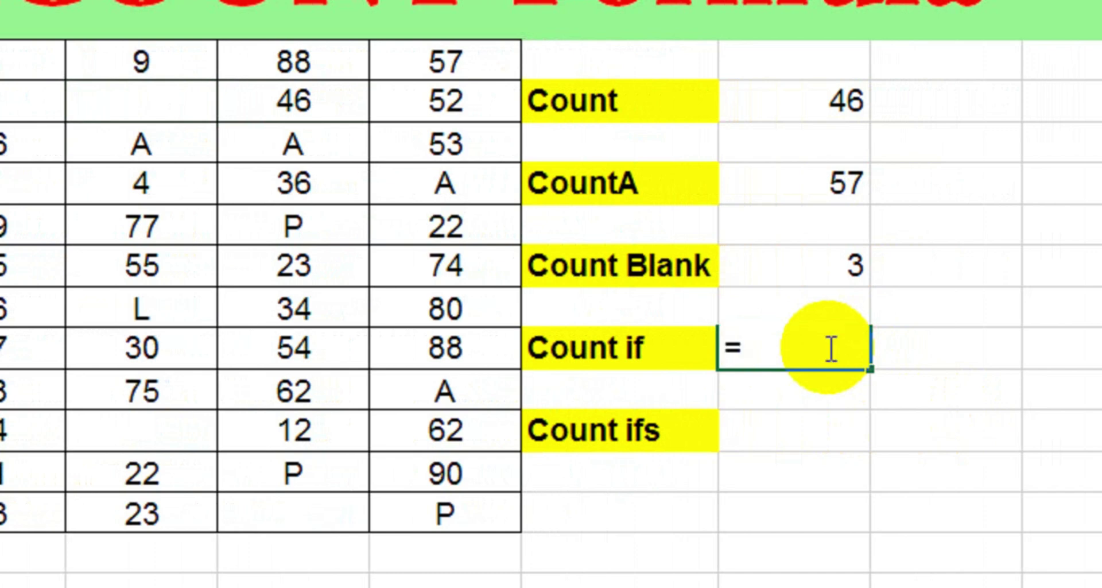
type("coun")
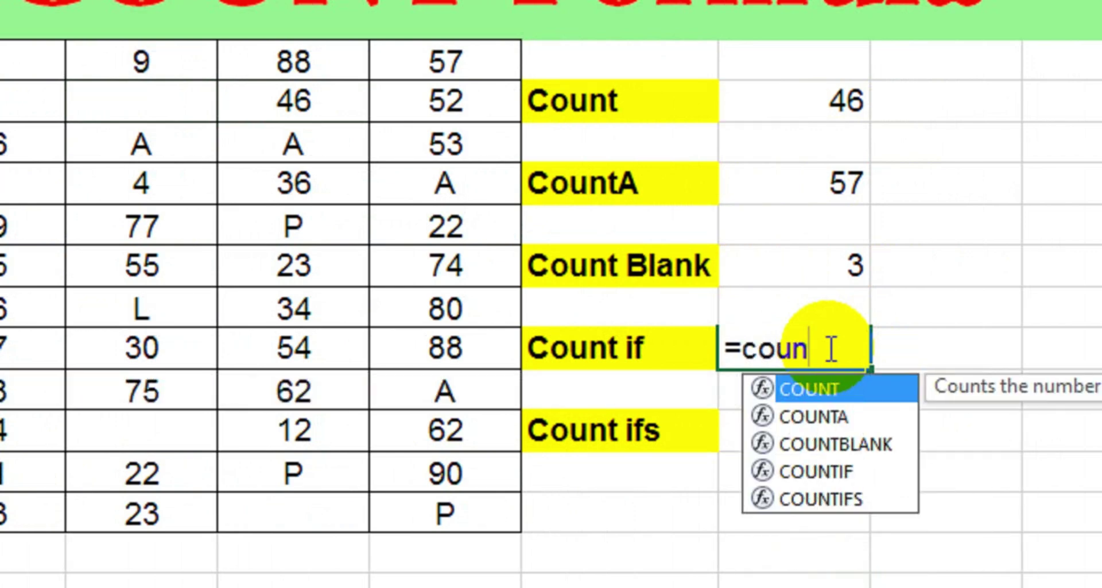
type("tif(")
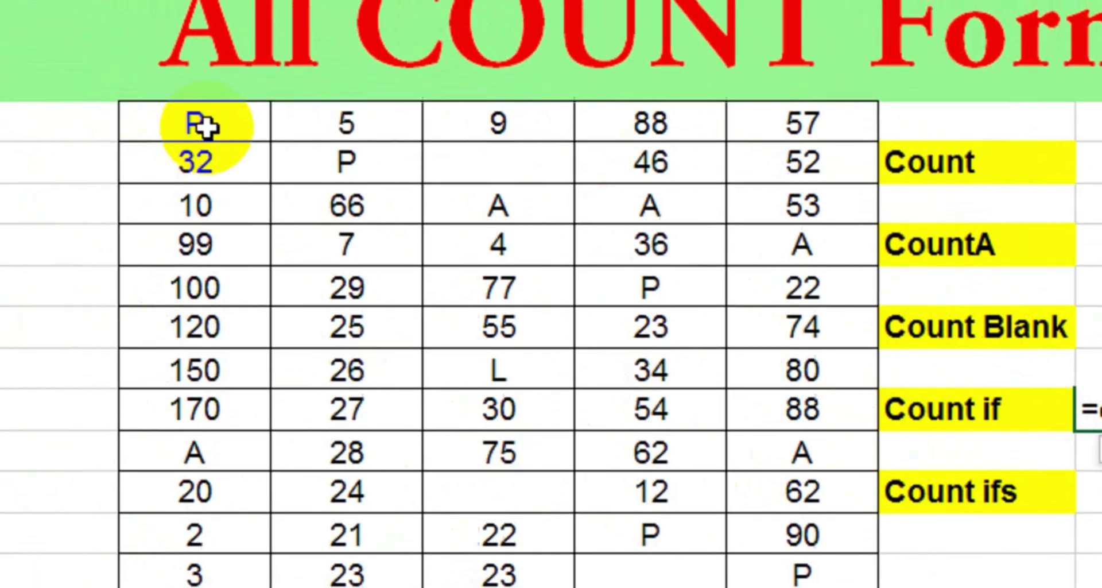
left_click(259, 145)
left_click_drag(258, 146, 918, 442)
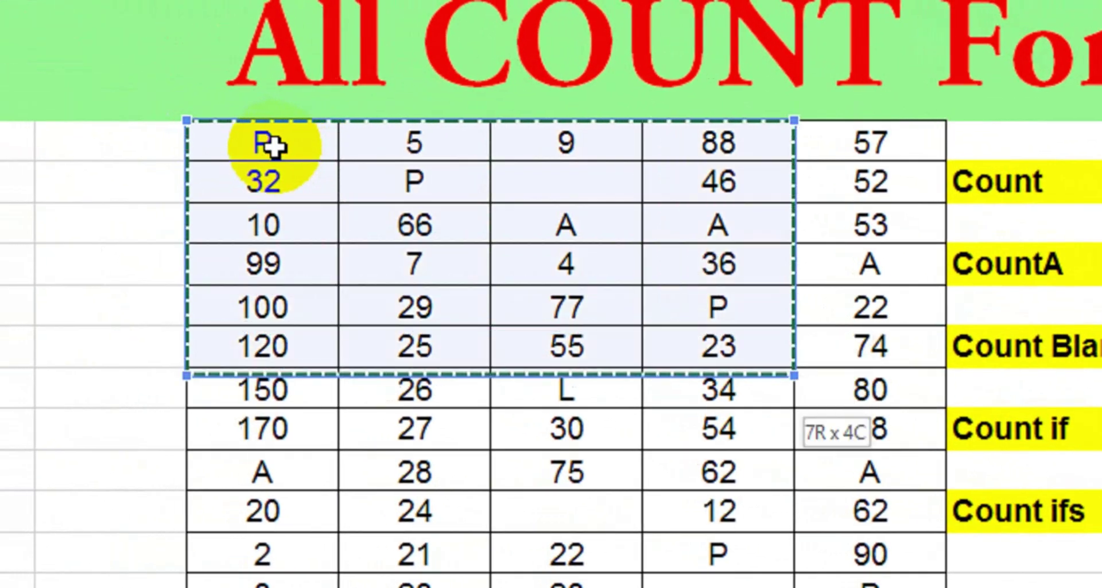
key("shift+Down")
key("shift+Down")
key("shift+Down")
key("shift+Down")
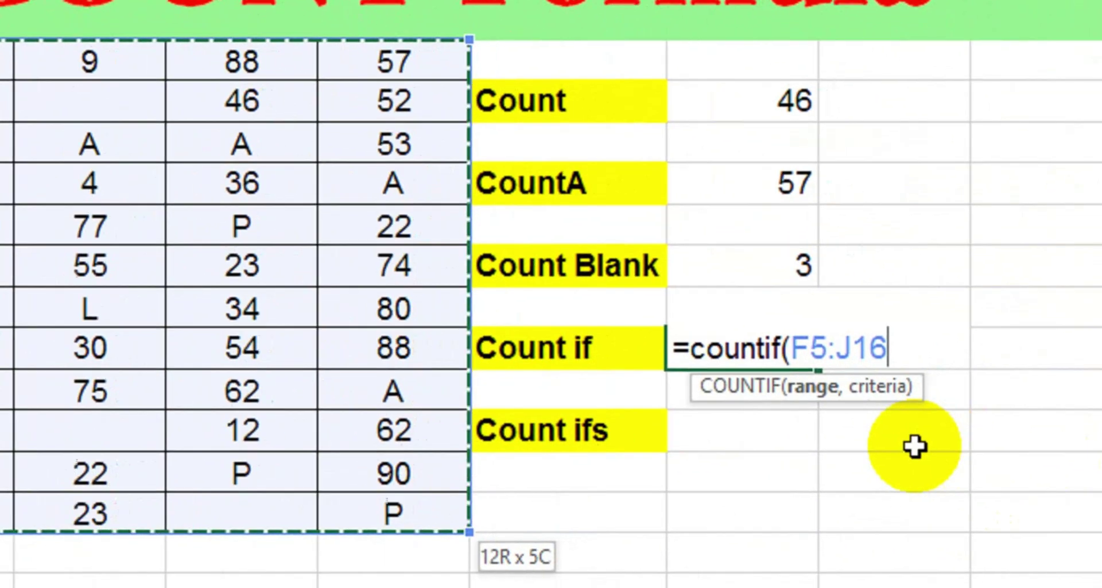
type(",")
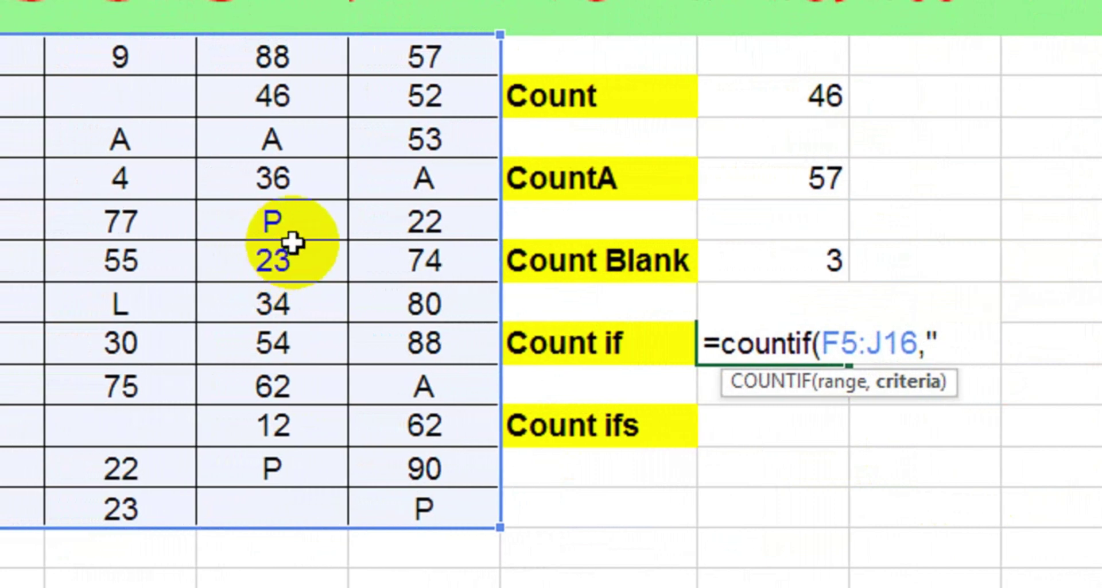
type("P\")")
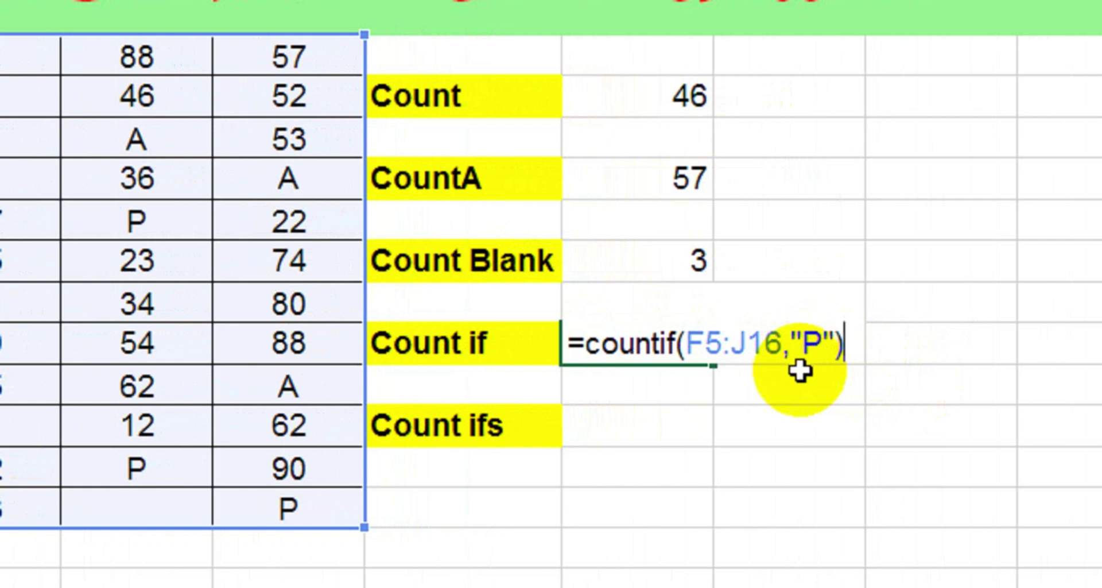
key("Return")
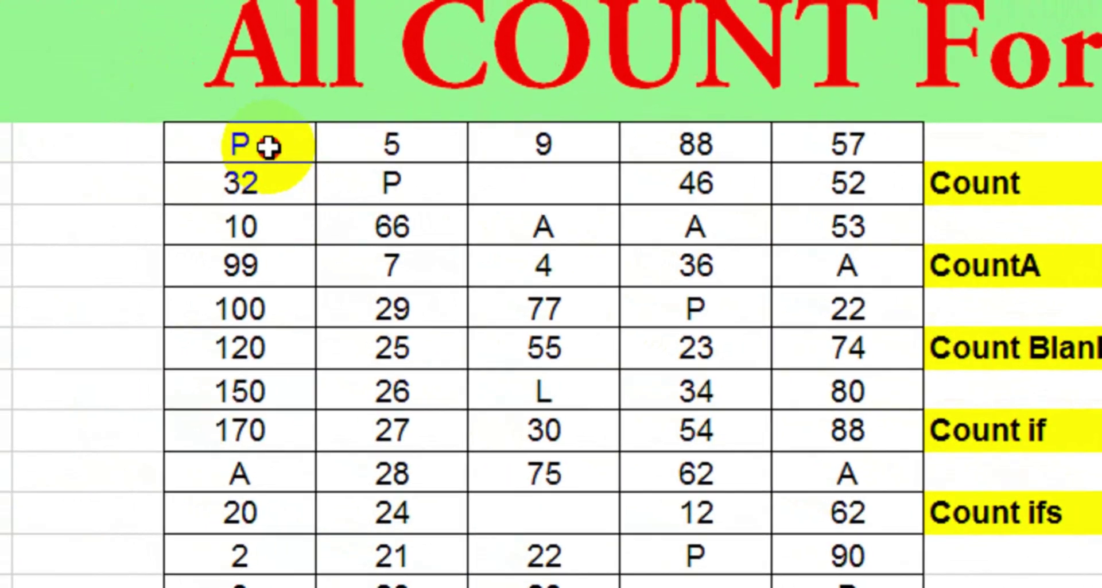
Go through the cells containing P in the data table to check them against the Count if result
left_click(267, 147)
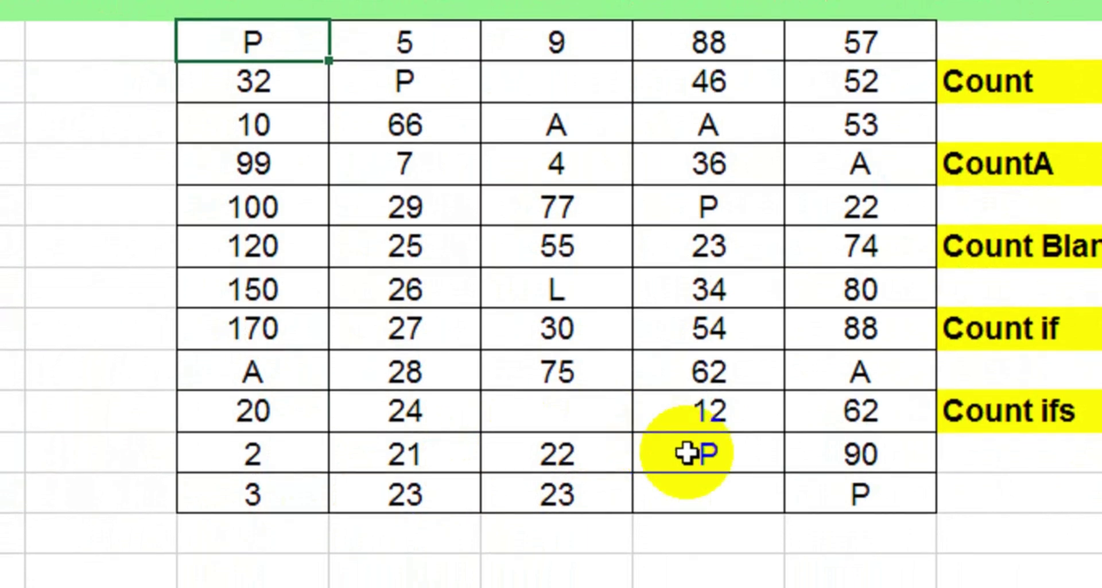
left_click(687, 453)
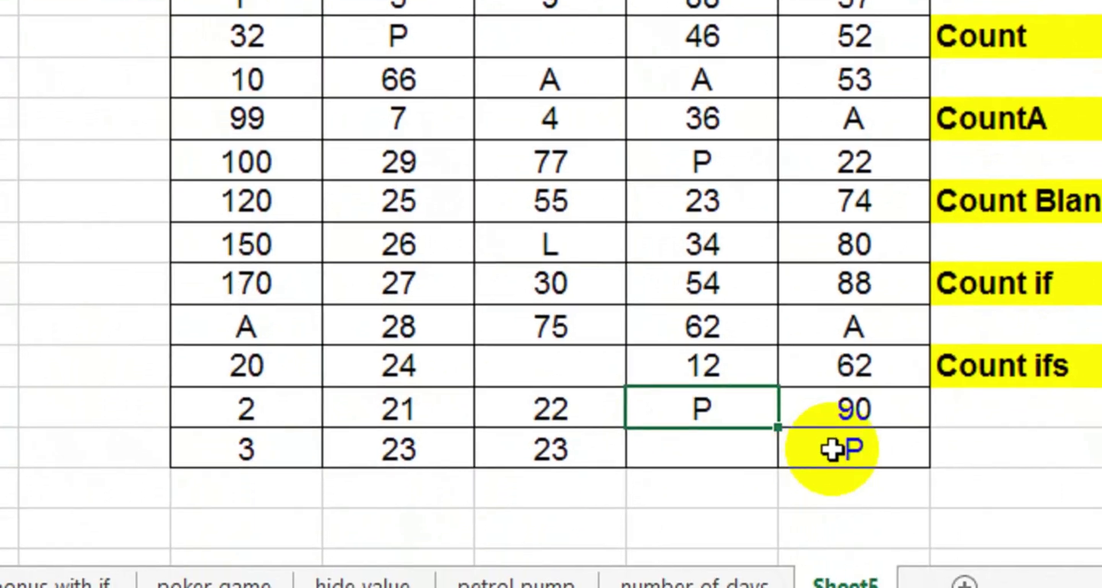
left_click(841, 495)
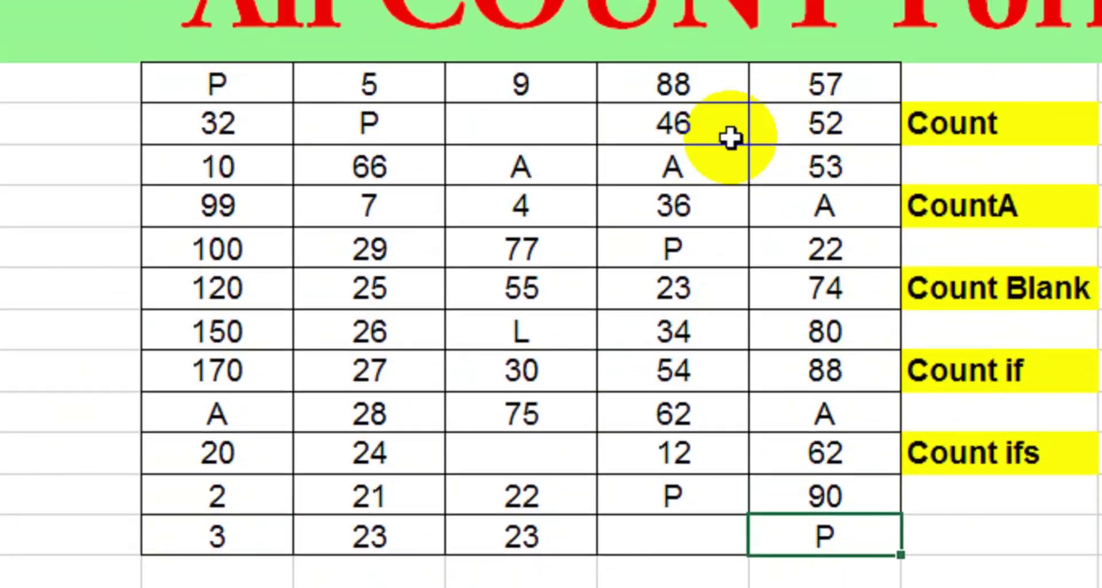
left_click(718, 148)
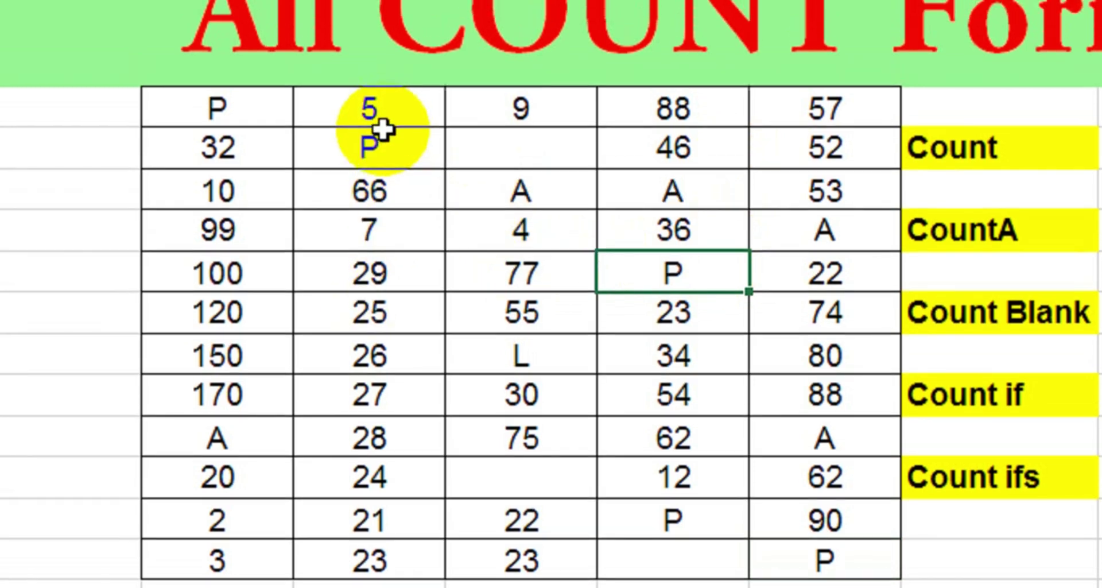
left_click(379, 126)
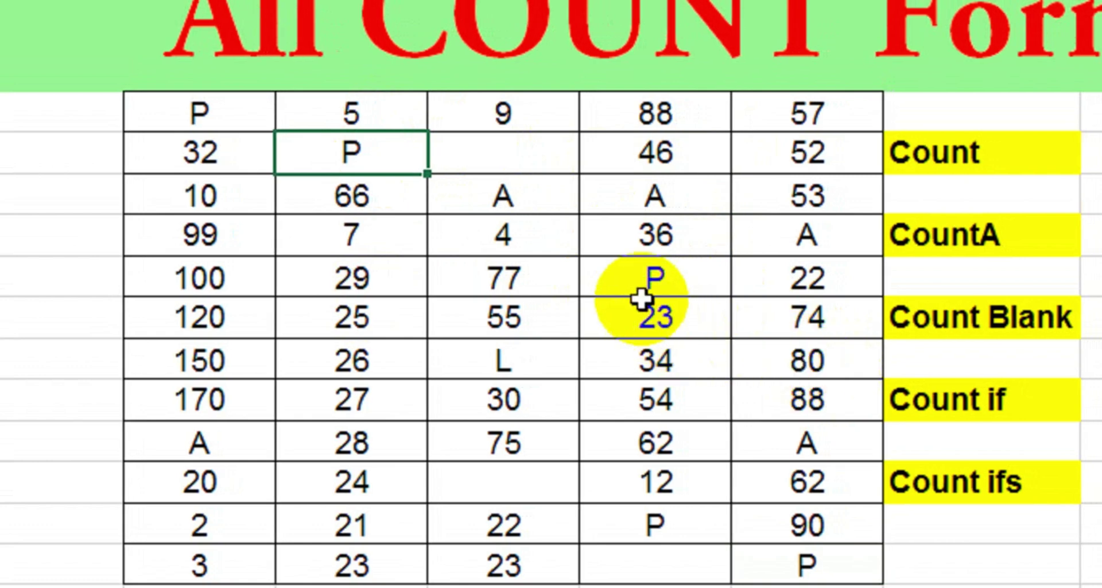
left_click(774, 282)
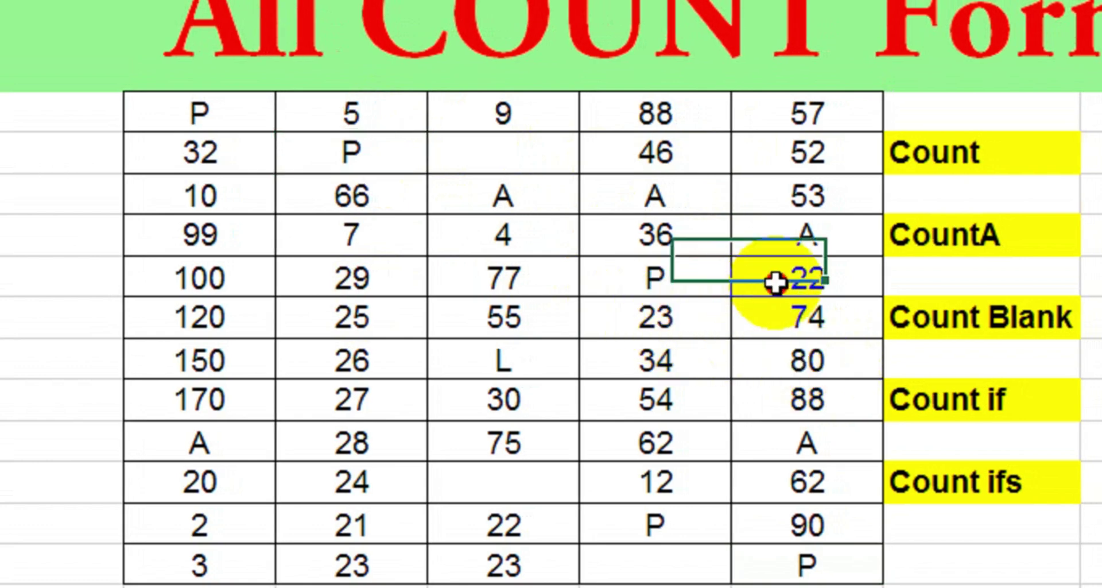
left_click(795, 325)
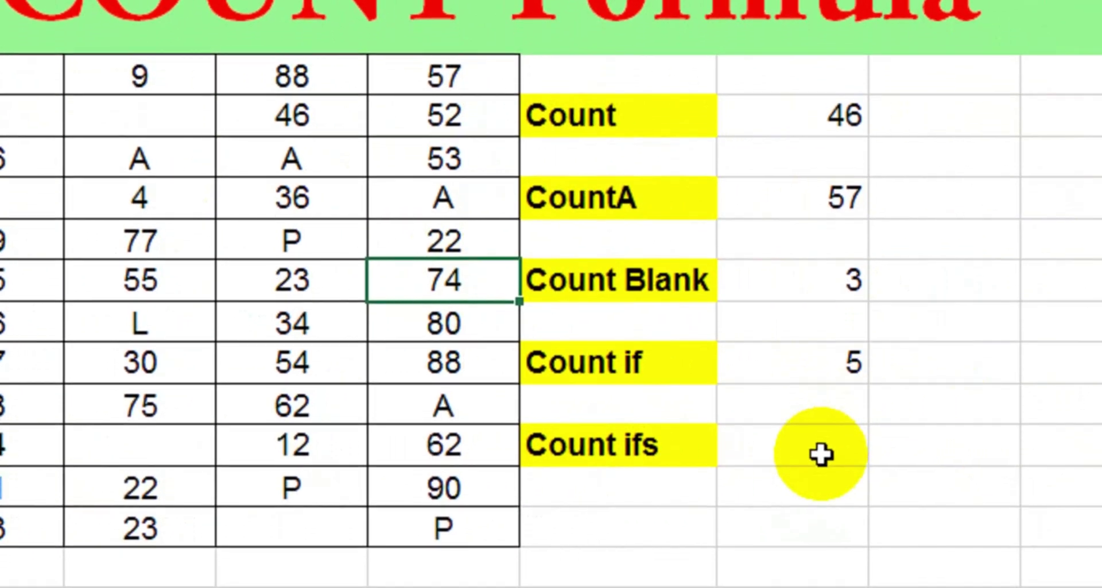
Start a COUNTIFS formula in the cell beside Count ifs, with F5:J16 as the first range and ">=50" as its criterion
left_click(822, 441)
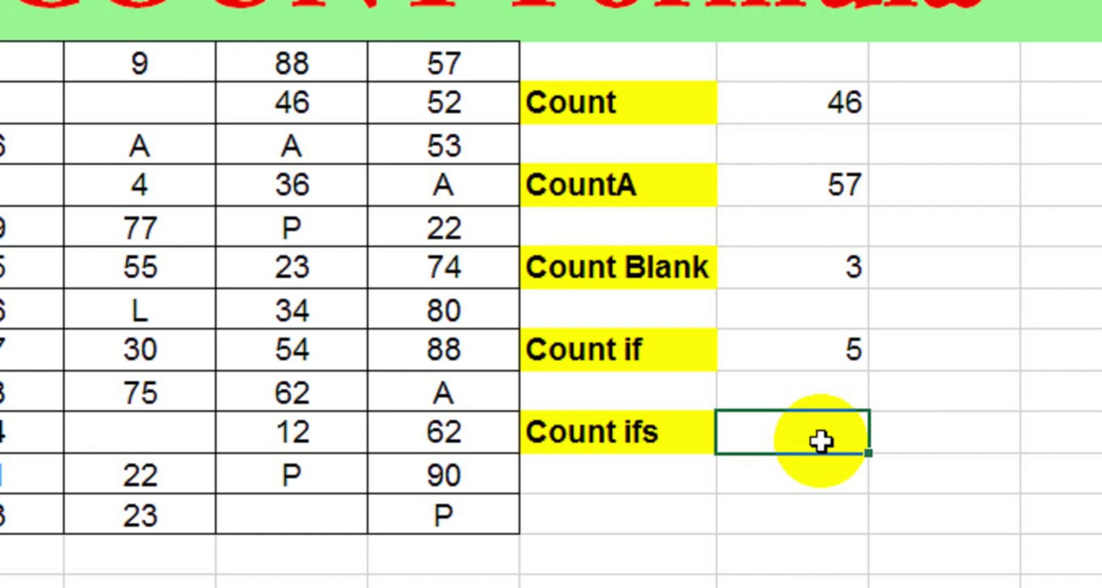
type("=count")
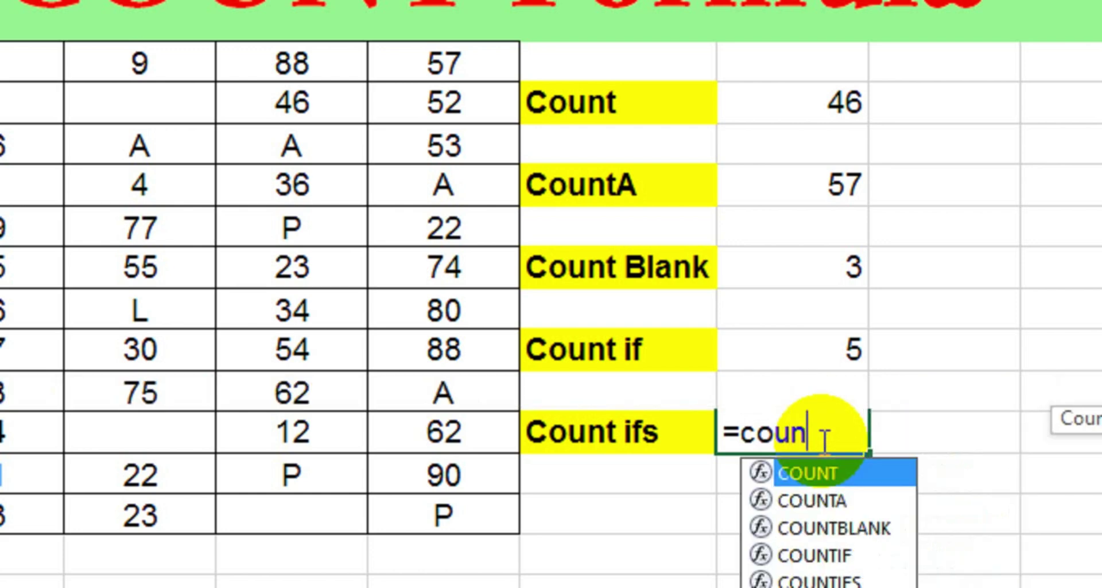
type("ifs(")
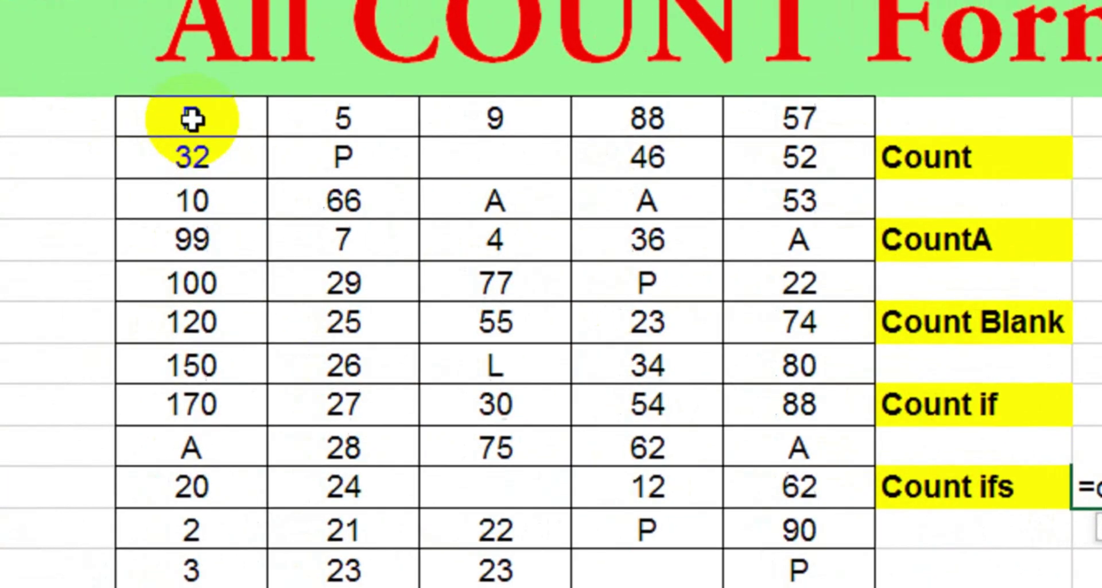
left_click(191, 119)
left_click_drag(253, 144, 921, 586)
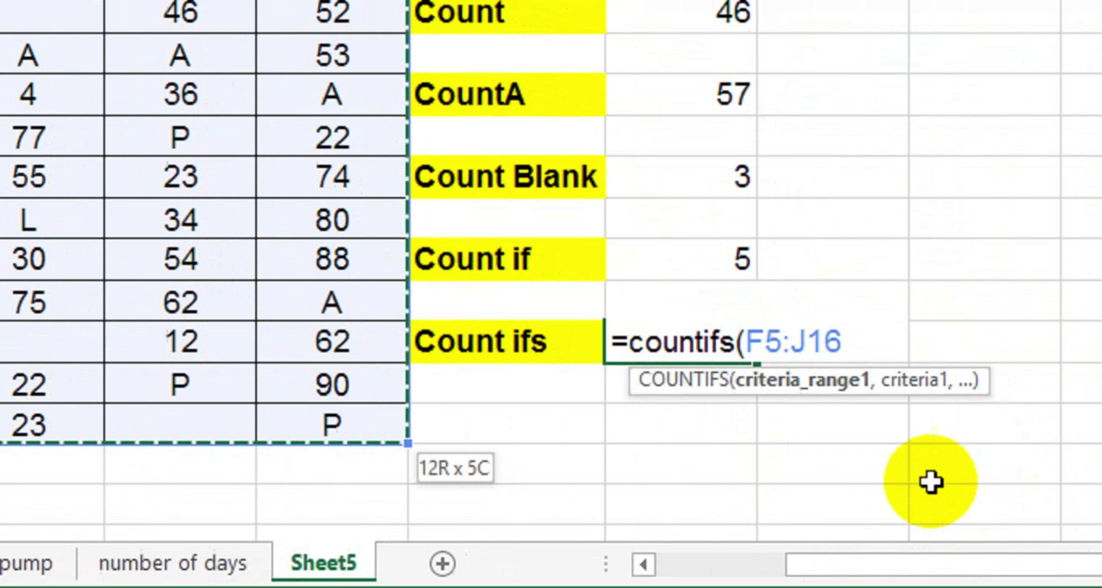
type(",")
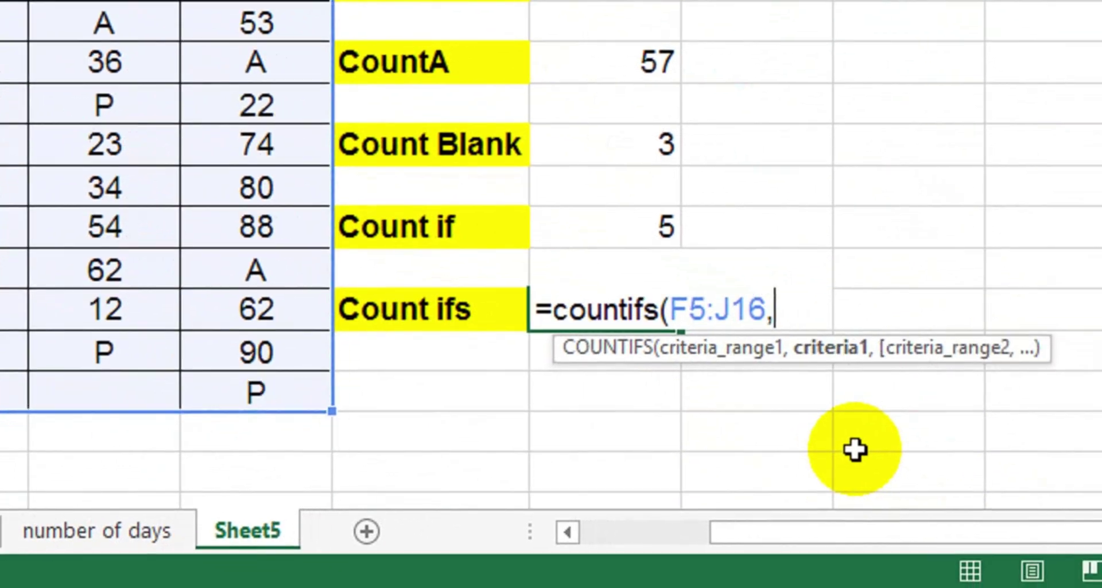
type("\"")
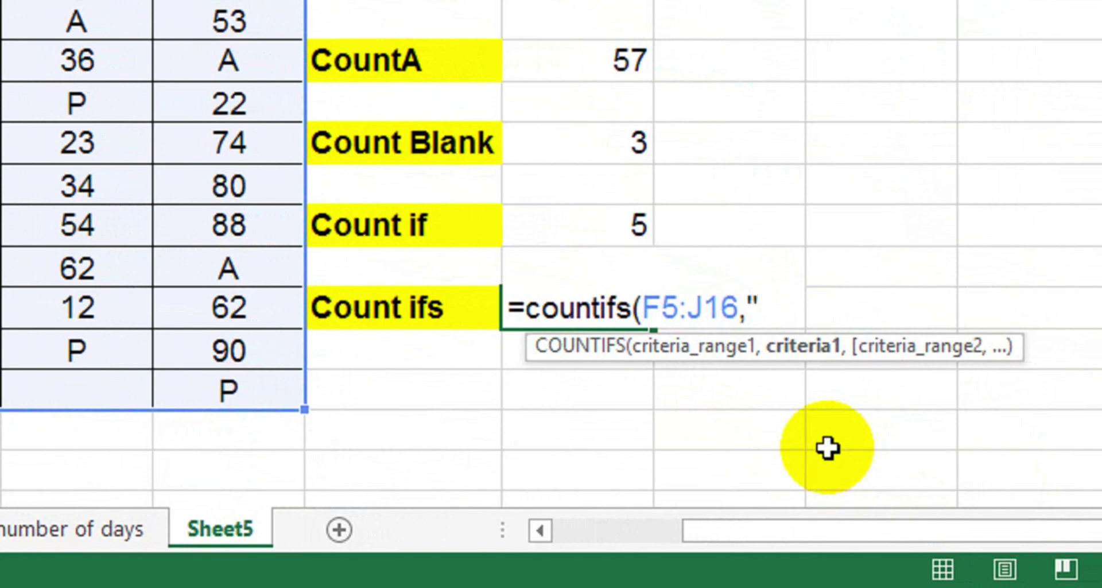
type(">=50")
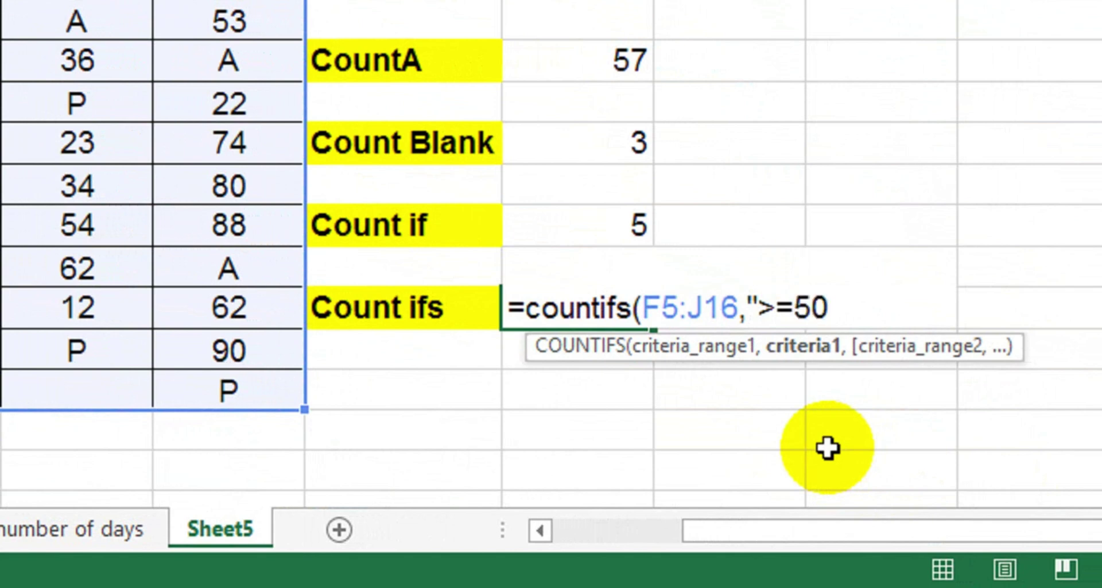
type("\",")
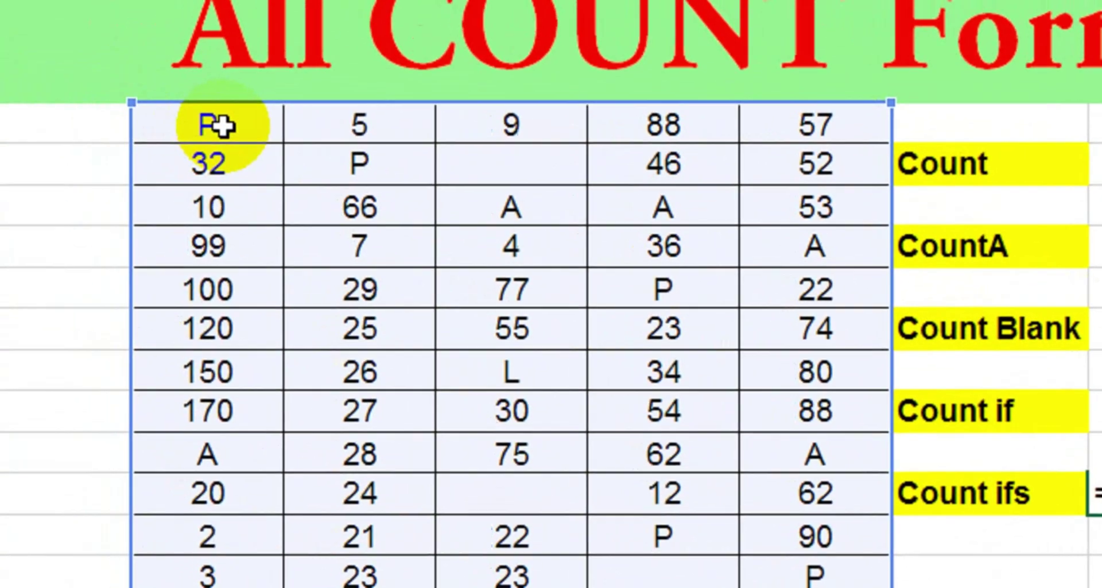
Add F5:J16 as the second COUNTIFS range with the criterion "<=80" and complete the formula
left_click_drag(127, 71, 448, 235)
mouse_move(623, 313)
left_mouse_down()
mouse_move(921, 476)
mouse_move(921, 584)
left_mouse_up()
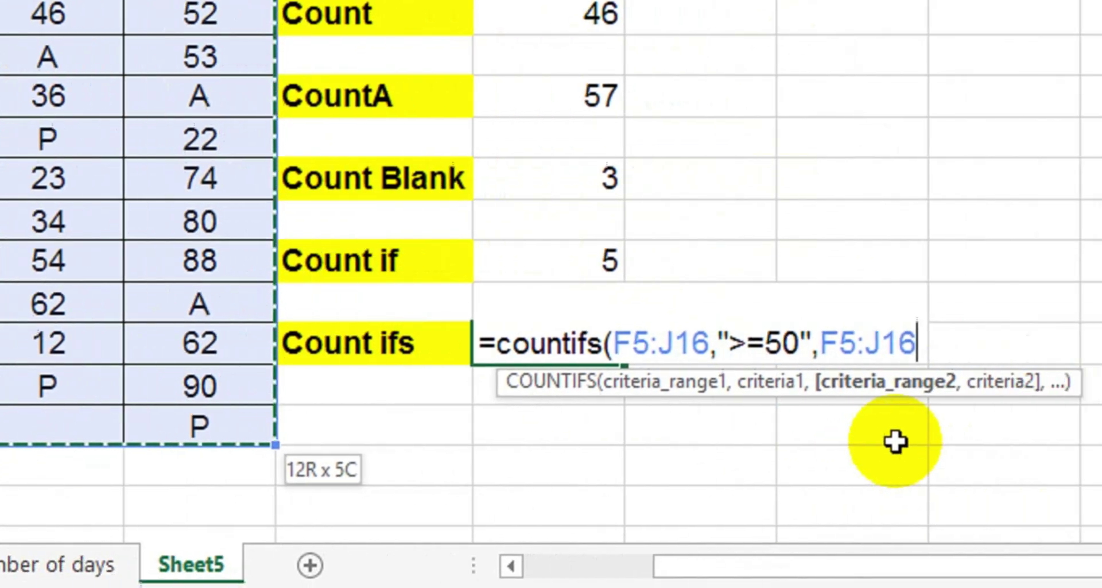
type(",")
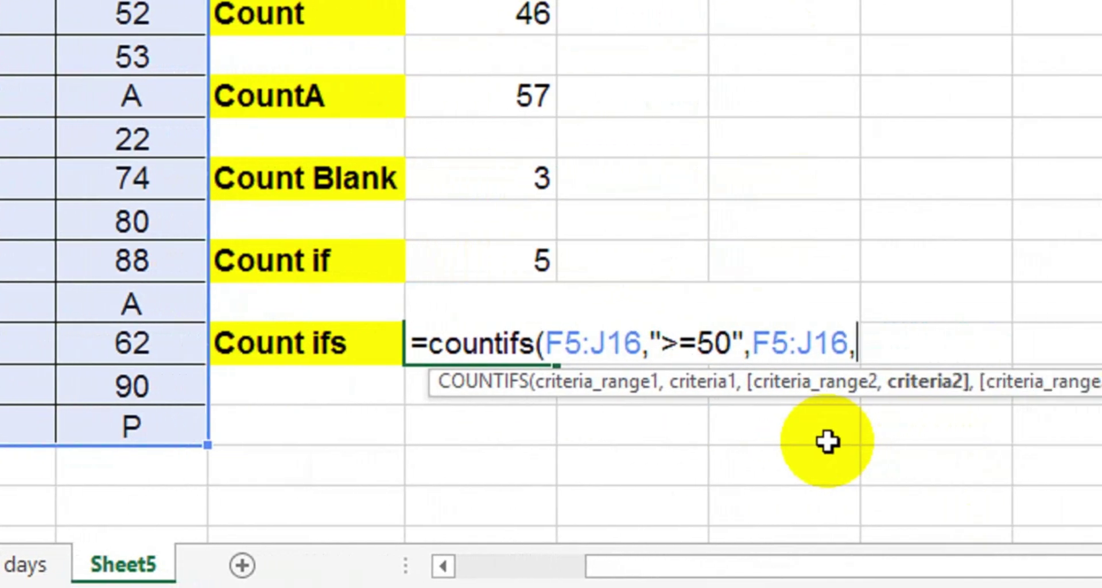
type("\"")
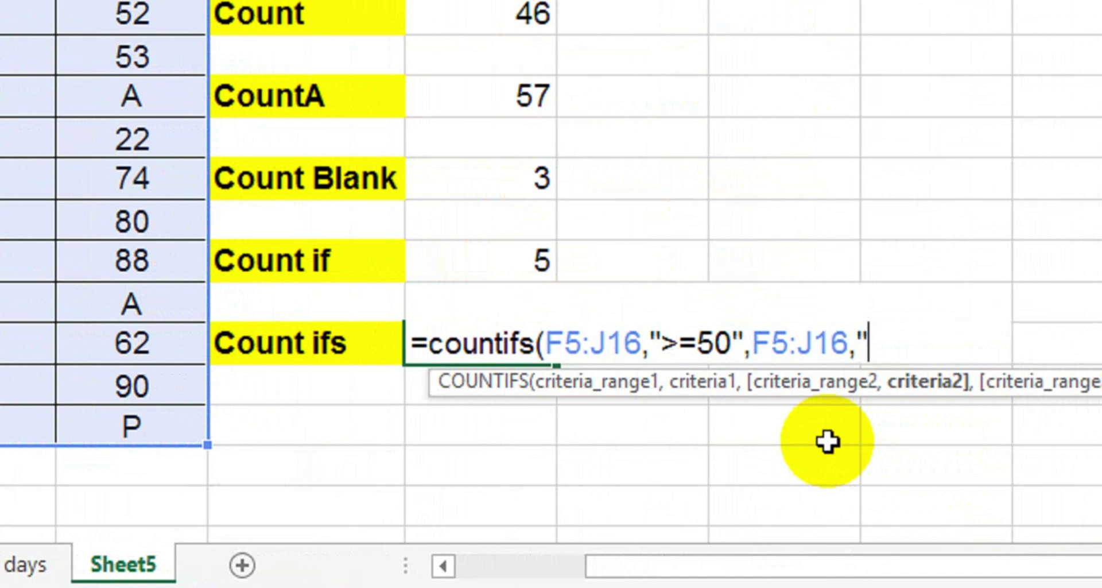
type("<=")
type("80\"")
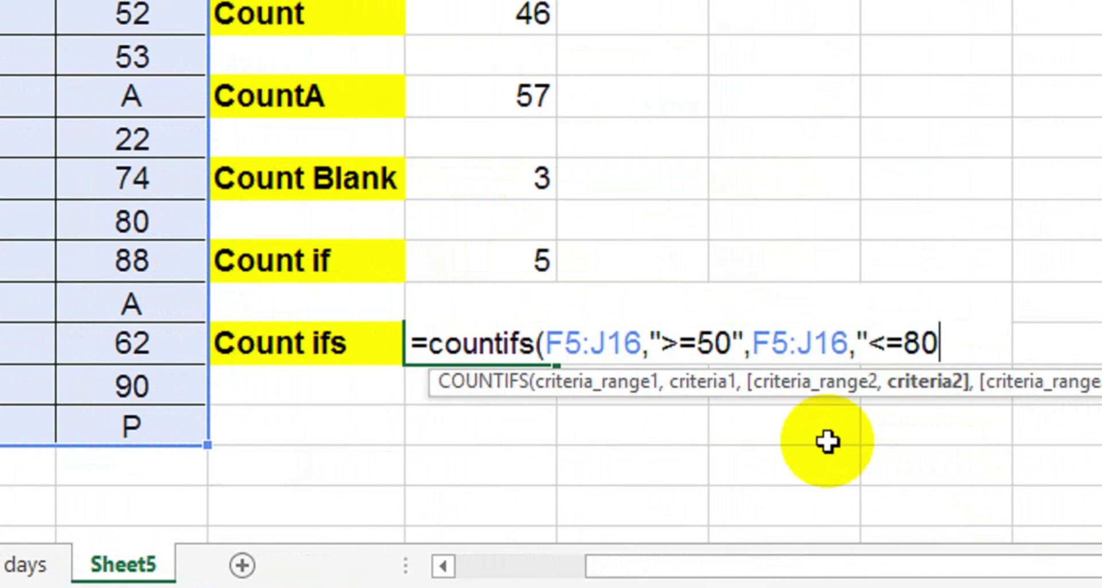
type(")")
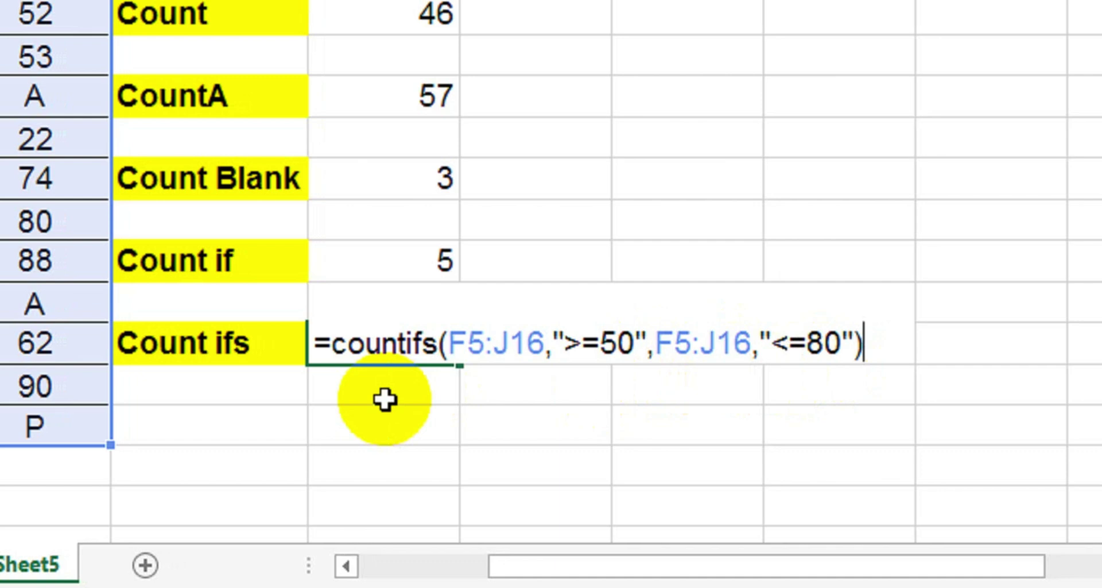
key("Return")
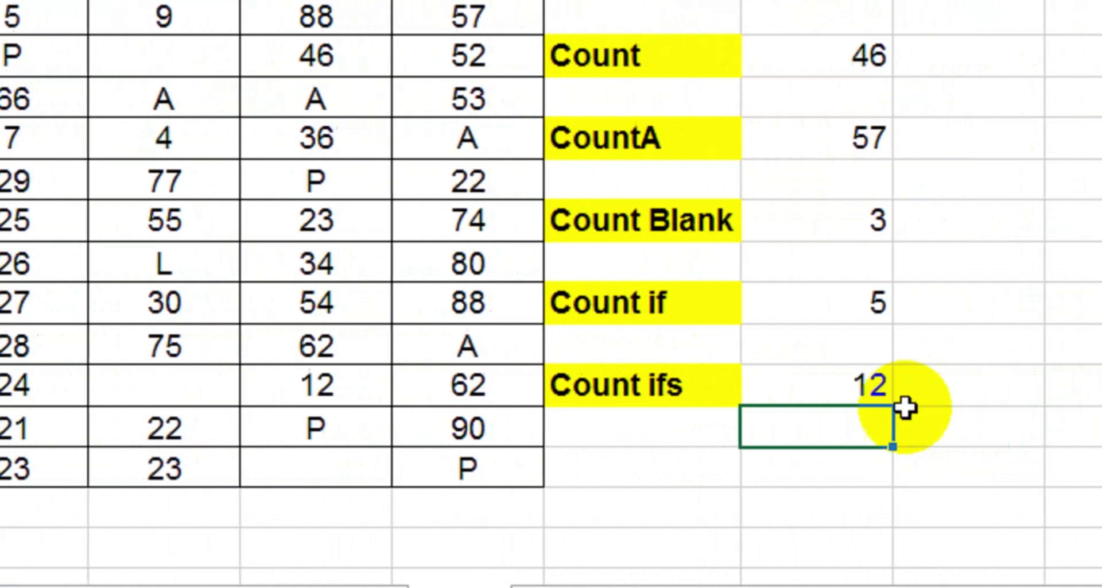
left_click(847, 390)
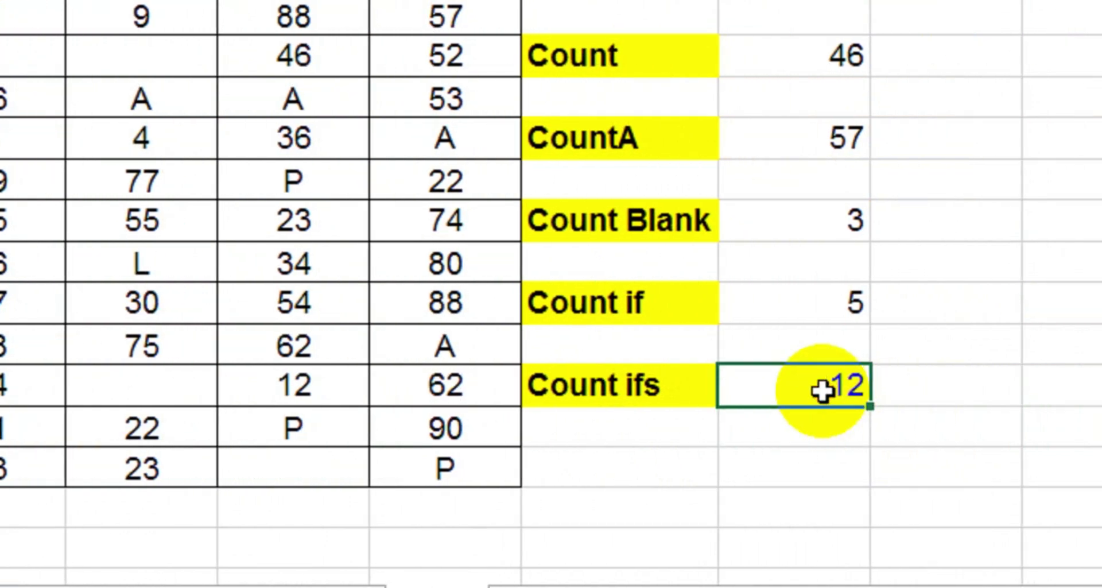